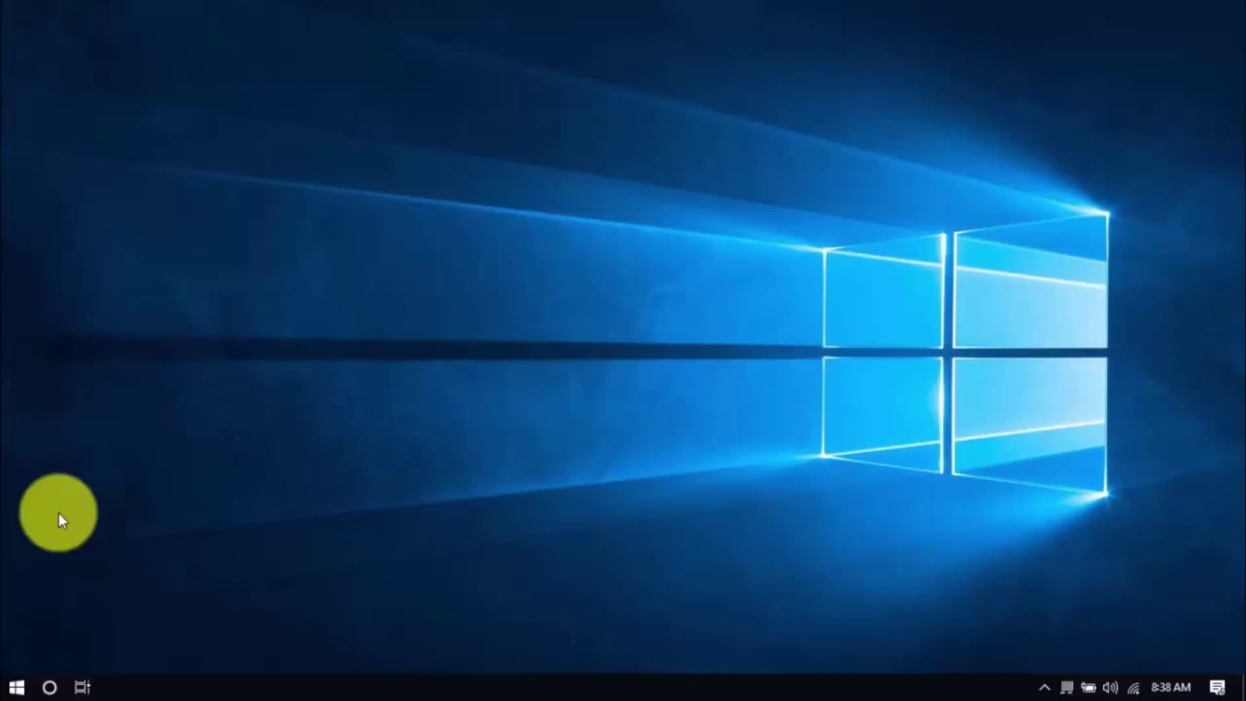
Step: Show the Apps & features list in Settings and expand ACID Music Studio to reveal Uninstall
{"action": "left_click", "coordinate": [15, 688]}
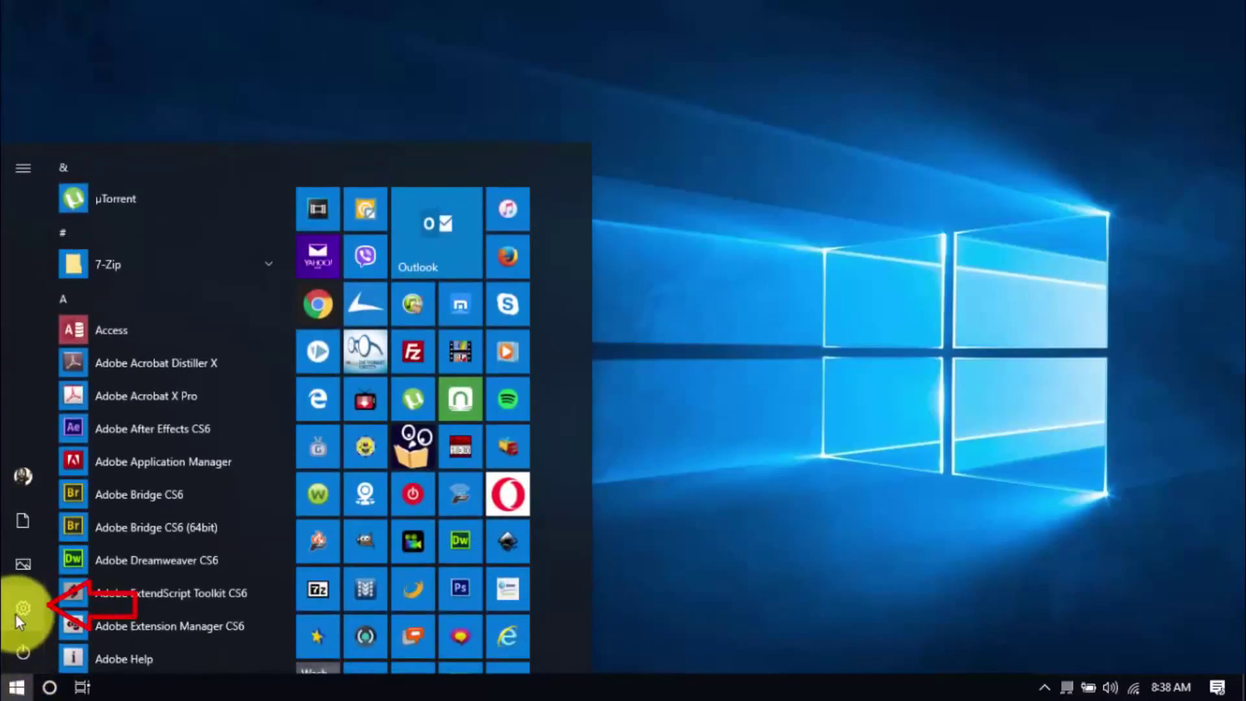
{"action": "left_click", "coordinate": [16, 614]}
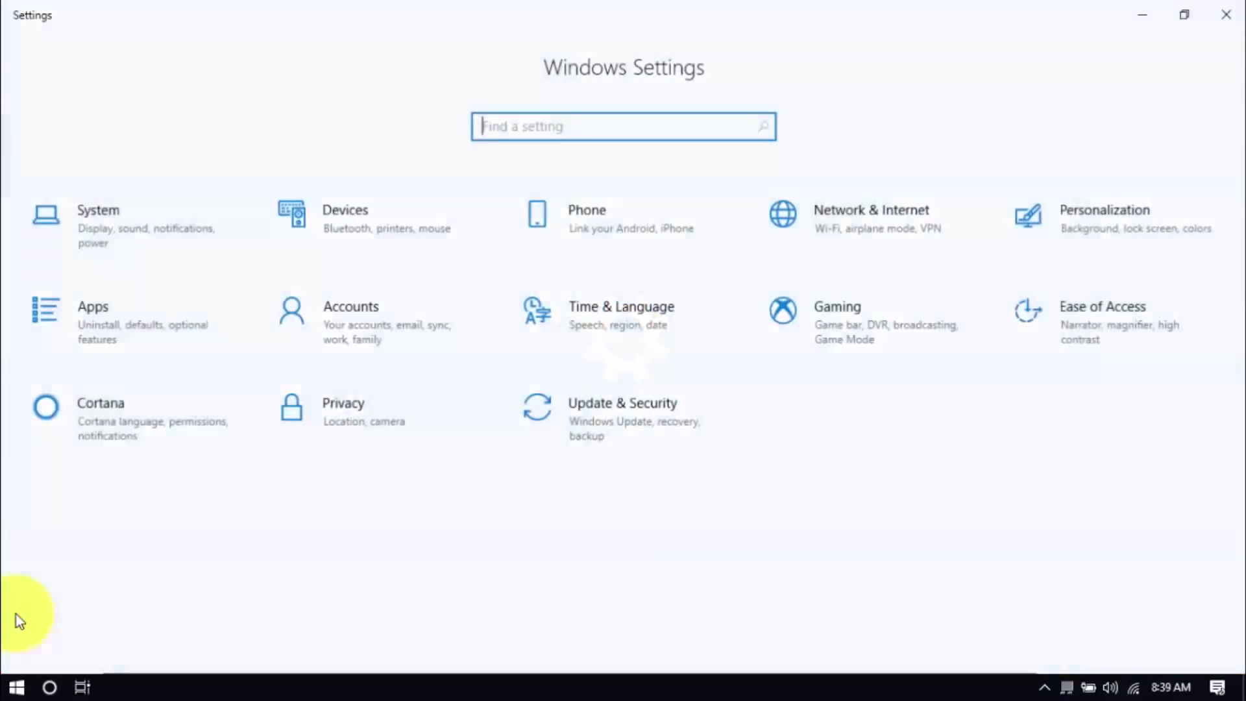
{"action": "left_click", "coordinate": [120, 303]}
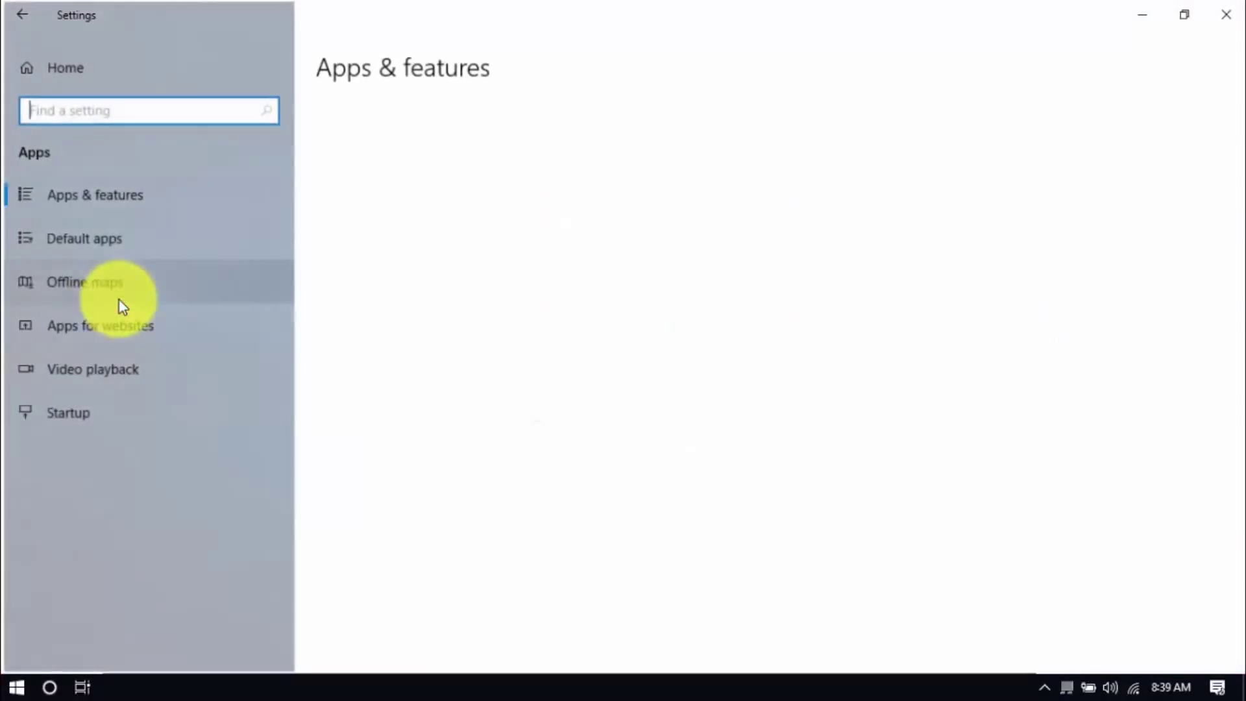
{"action": "scroll", "coordinate": [607, 580], "scroll_direction": "down", "scroll_amount": 6}
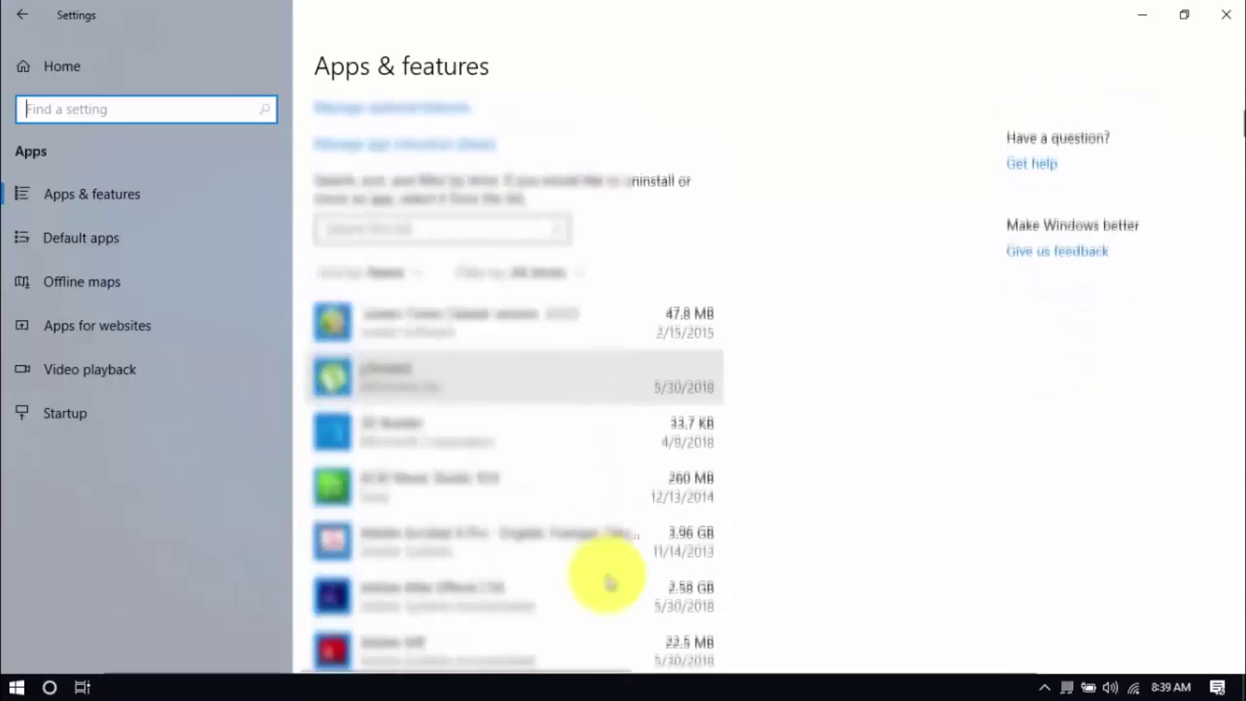
{"action": "left_click", "coordinate": [570, 283]}
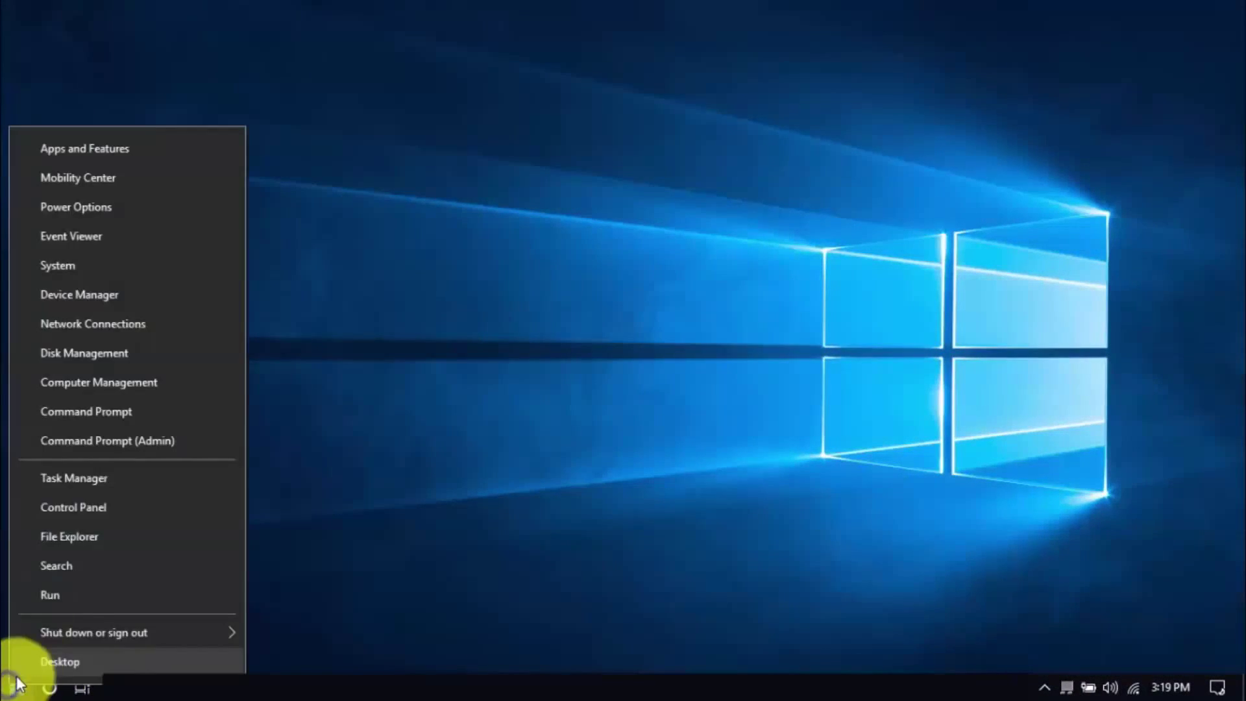
Step: Unlock the power button shutdown settings and uncheck Fast startup and Sleep
{"action": "left_click", "coordinate": [117, 204]}
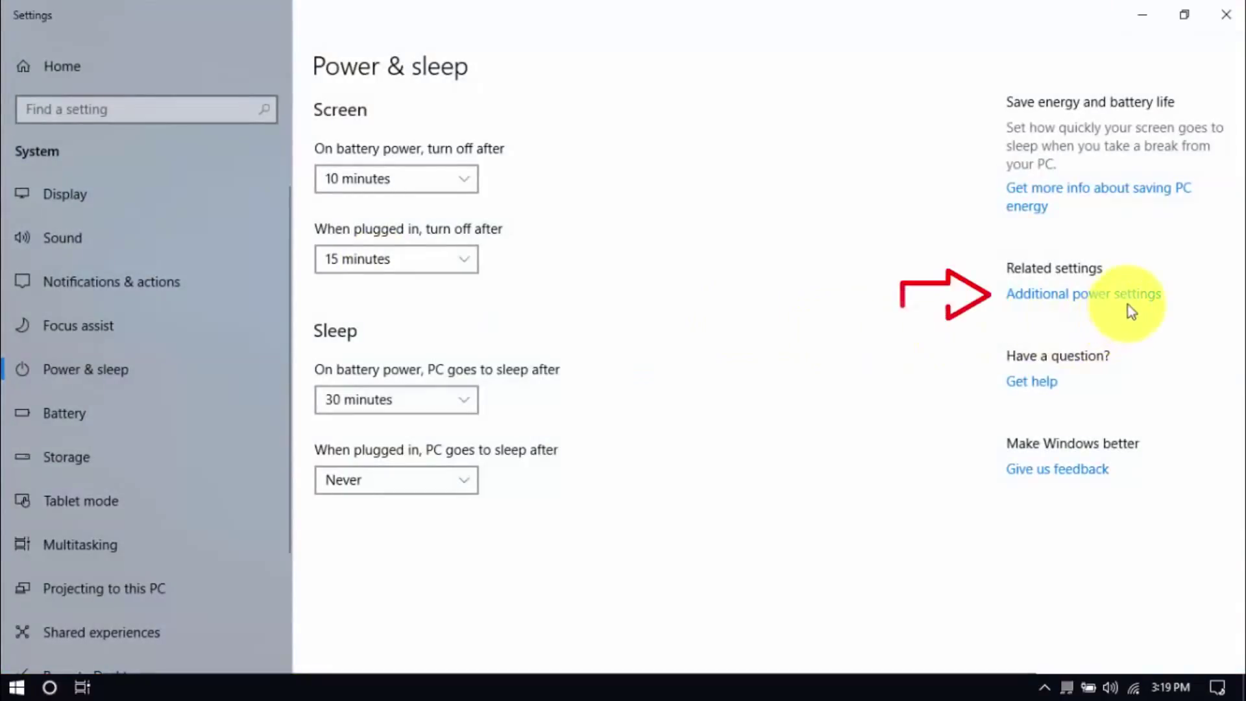
{"action": "left_click", "coordinate": [1132, 300]}
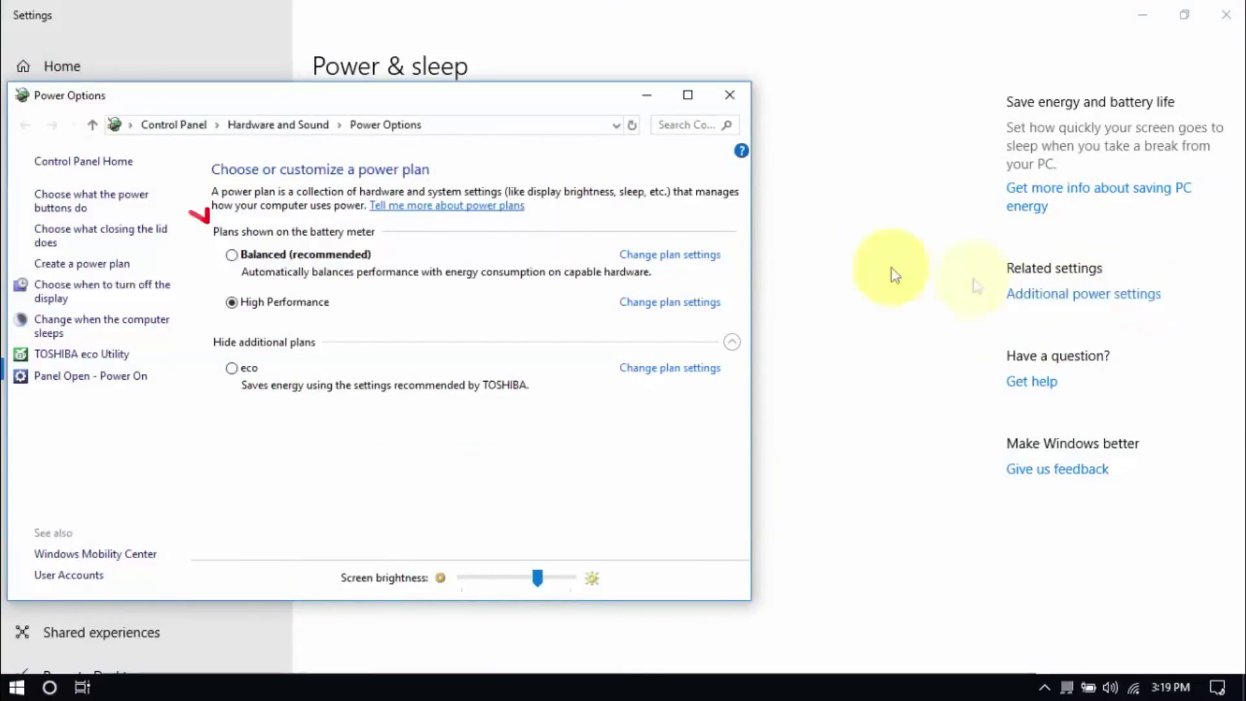
{"action": "left_click", "coordinate": [72, 208]}
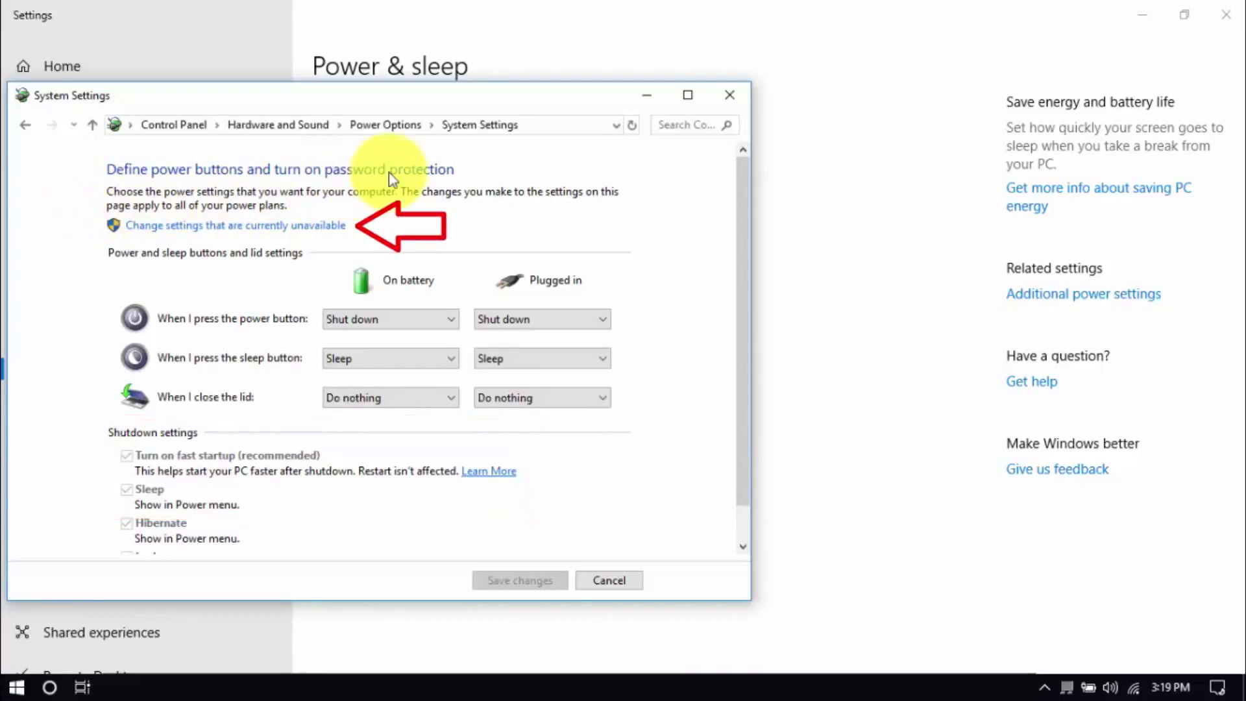
{"action": "left_click", "coordinate": [309, 227]}
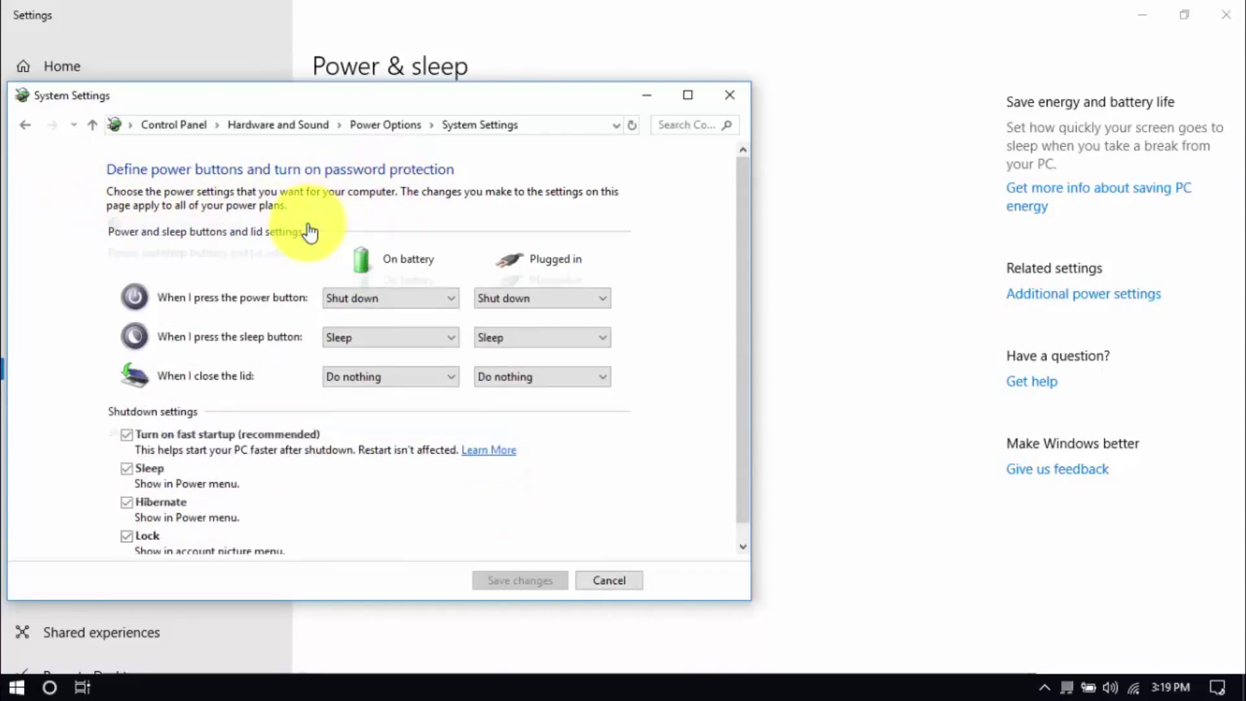
{"action": "left_click", "coordinate": [194, 447]}
{"action": "left_click", "coordinate": [150, 468]}
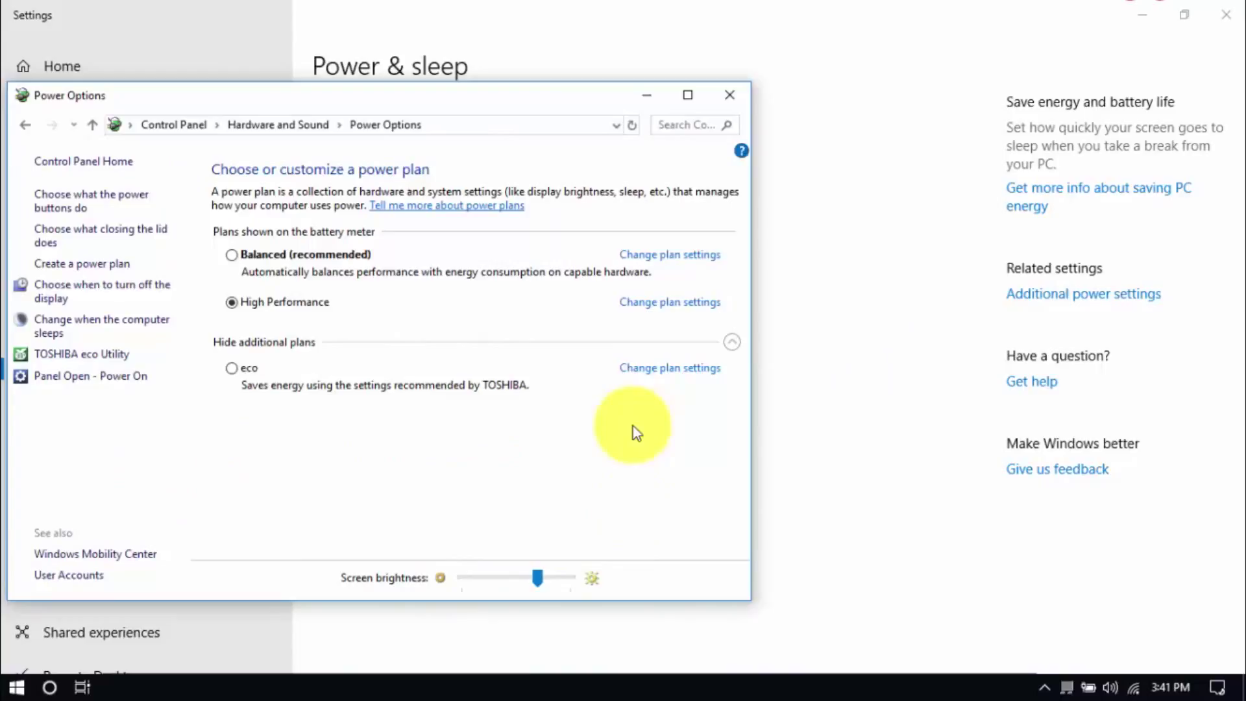
Step: Open the advanced power settings for the High Performance plan
{"action": "left_click", "coordinate": [686, 301]}
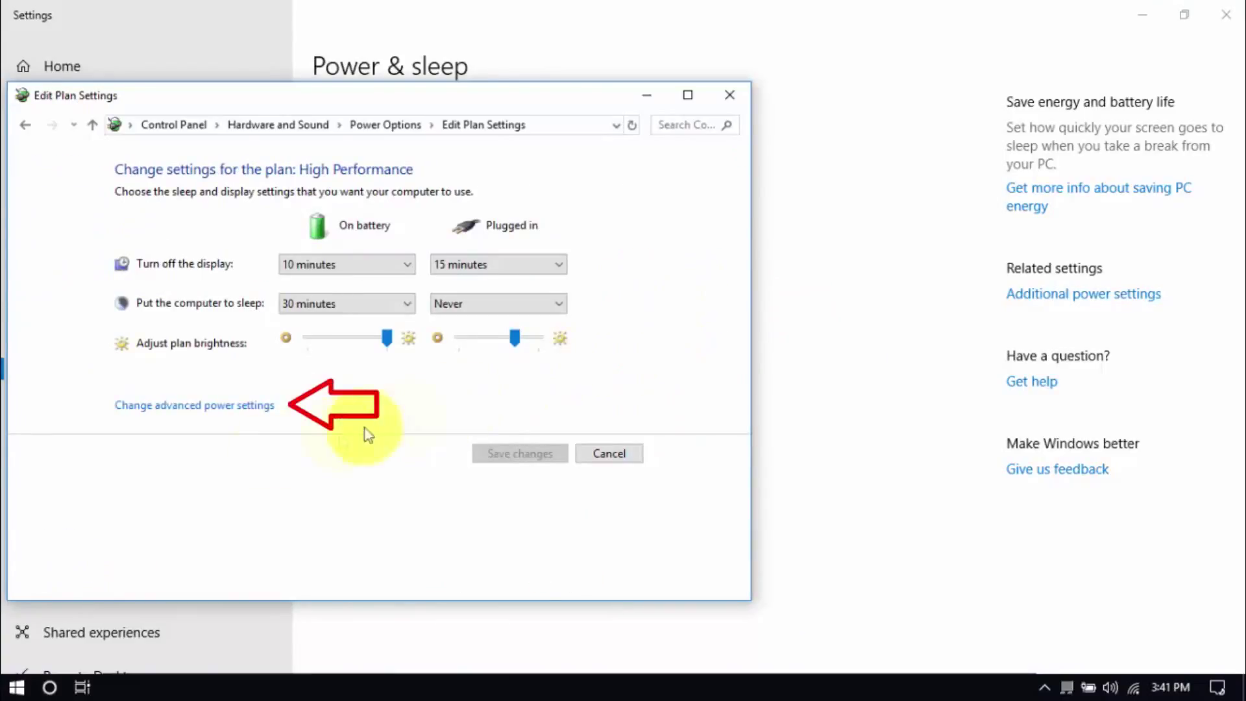
{"action": "left_click", "coordinate": [207, 406]}
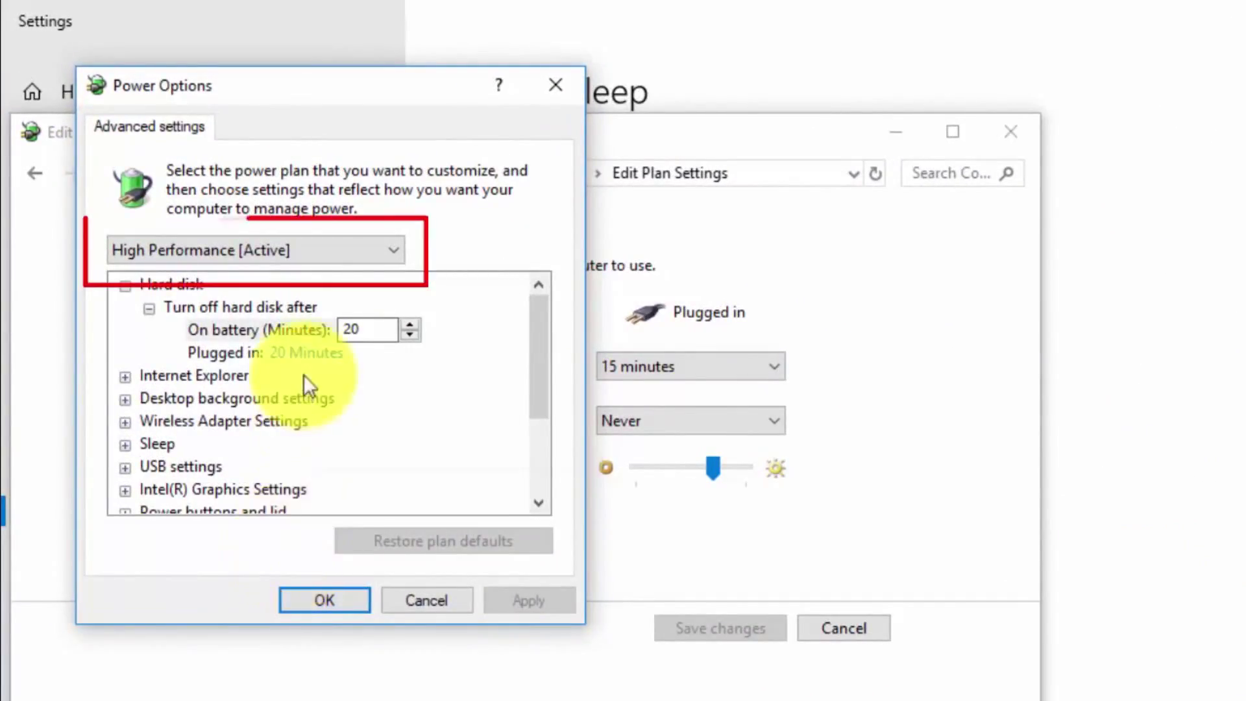
{"action": "left_click", "coordinate": [344, 257]}
{"action": "left_click", "coordinate": [344, 257]}
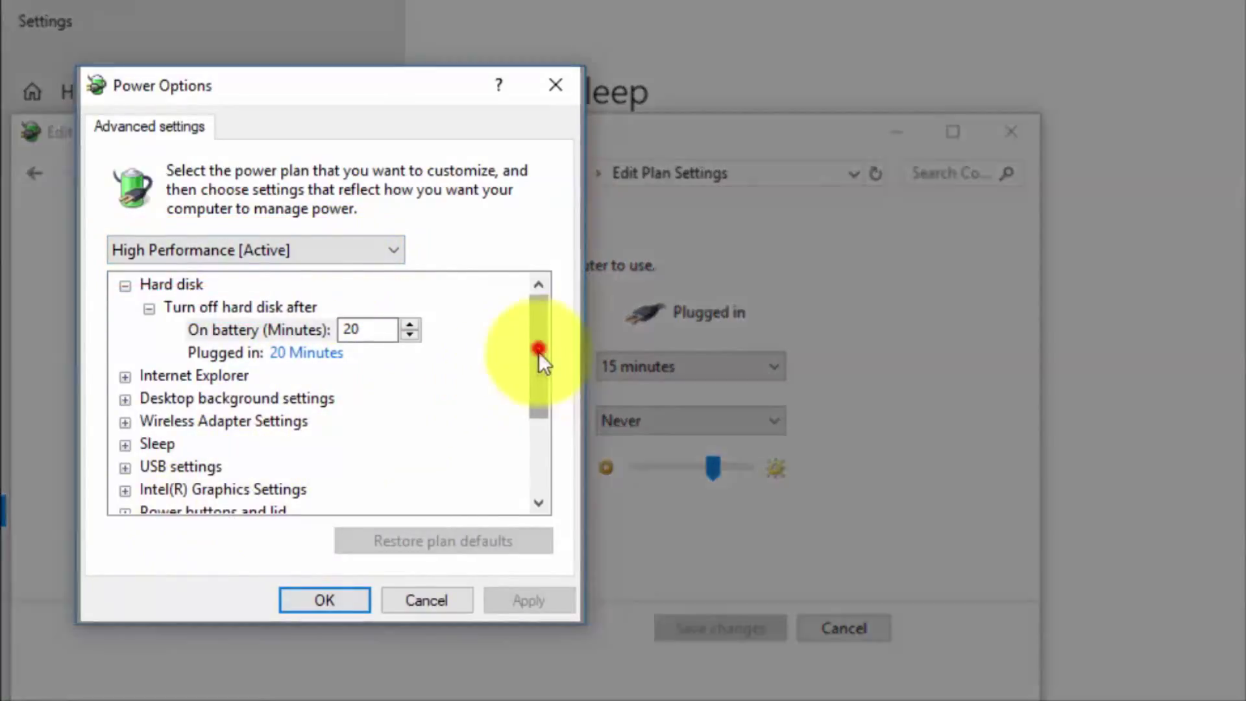
{"action": "left_click_drag", "start_coordinate": [538, 352], "coordinate": [531, 448]}
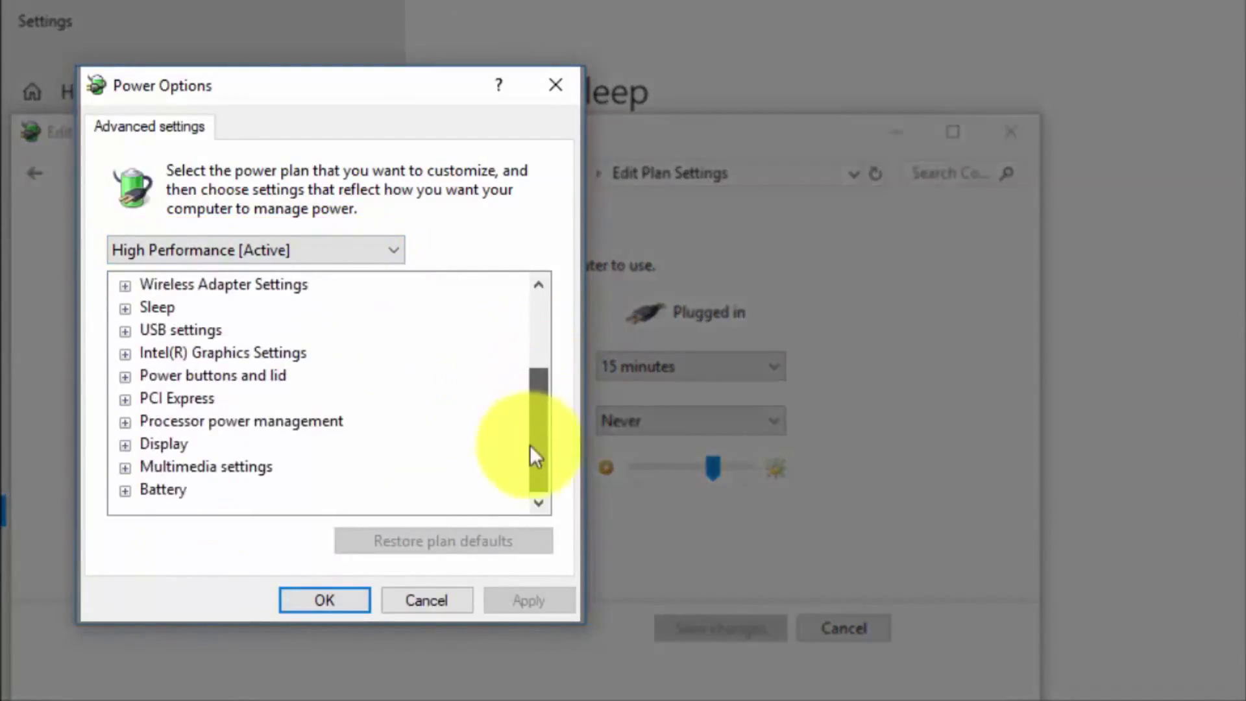
Step: Set Intel(R) Graphics Power Plan to Balanced on battery and plugged in, then expand PCI Express
{"action": "left_click", "coordinate": [125, 353]}
{"action": "left_click", "coordinate": [149, 377]}
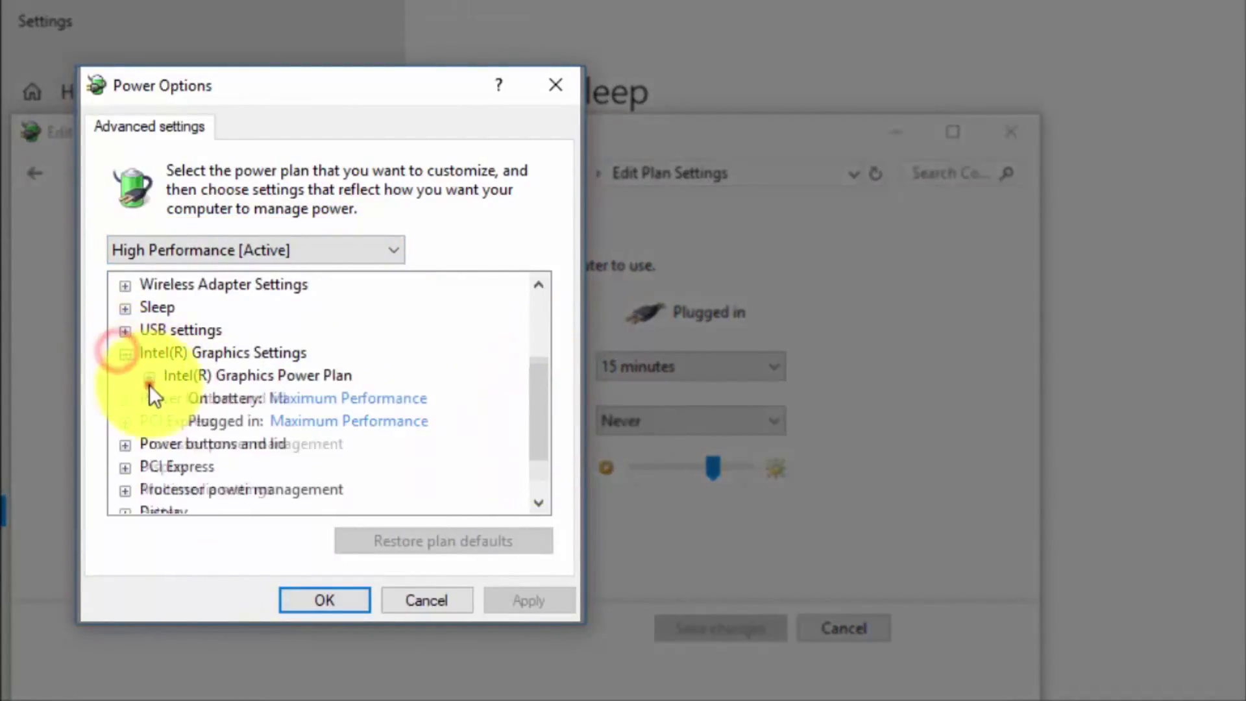
{"action": "left_click", "coordinate": [348, 398]}
{"action": "left_click", "coordinate": [339, 402]}
{"action": "left_click", "coordinate": [325, 436]}
{"action": "left_click", "coordinate": [324, 422]}
{"action": "left_click", "coordinate": [329, 428]}
{"action": "left_click", "coordinate": [292, 459]}
{"action": "left_click", "coordinate": [126, 469]}
{"action": "left_click", "coordinate": [150, 488]}
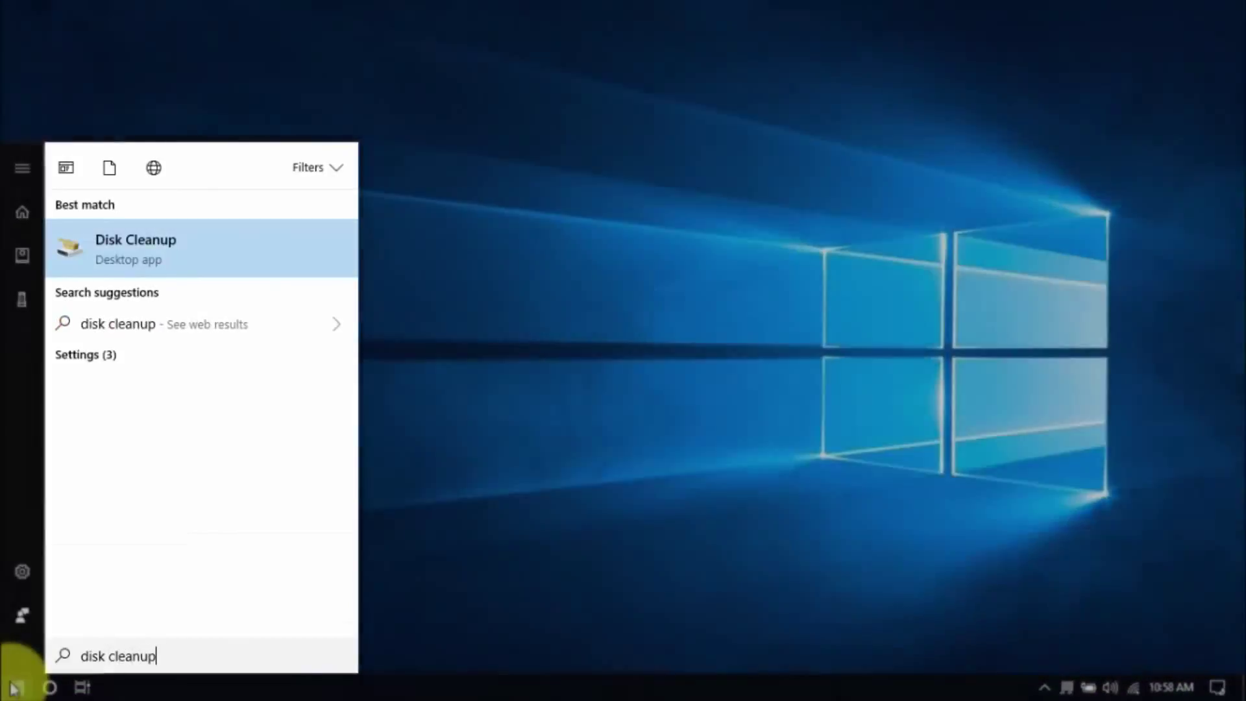
Step: Run Disk Cleanup on drive C:, then rescan C: including system files
{"action": "left_click", "coordinate": [14, 687]}
{"action": "left_click", "coordinate": [595, 388]}
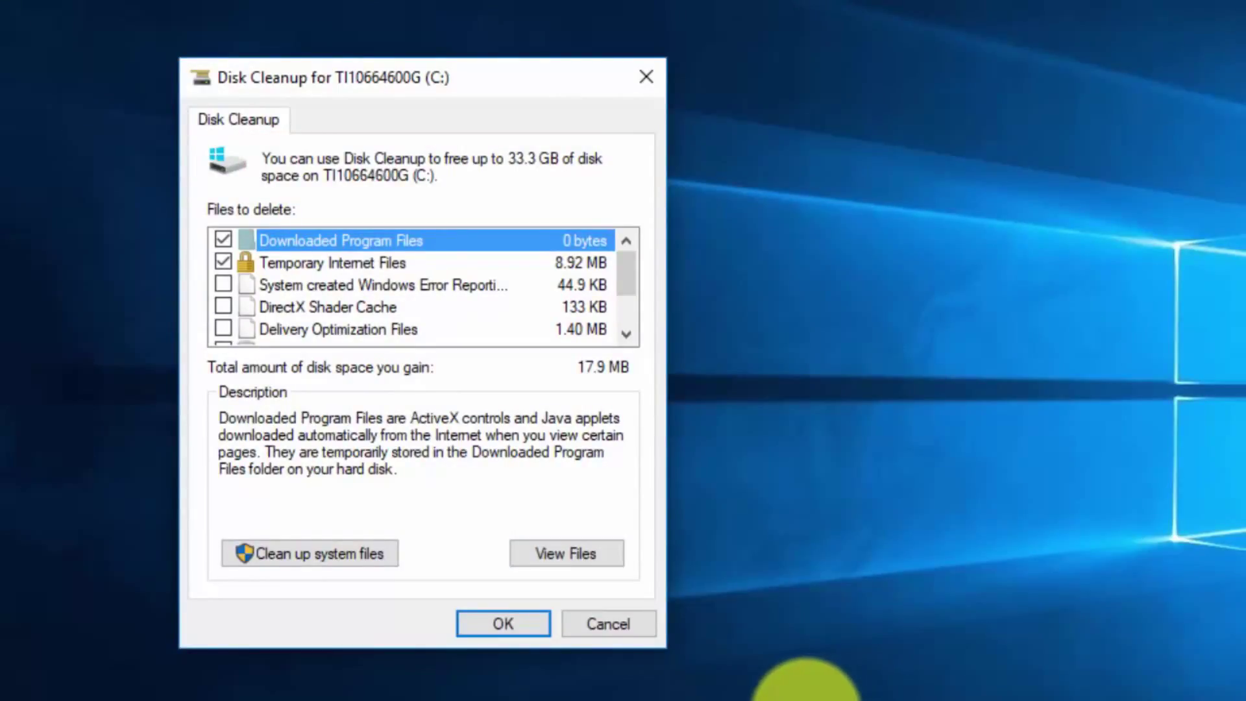
{"action": "left_click", "coordinate": [343, 549]}
{"action": "left_click", "coordinate": [856, 429]}
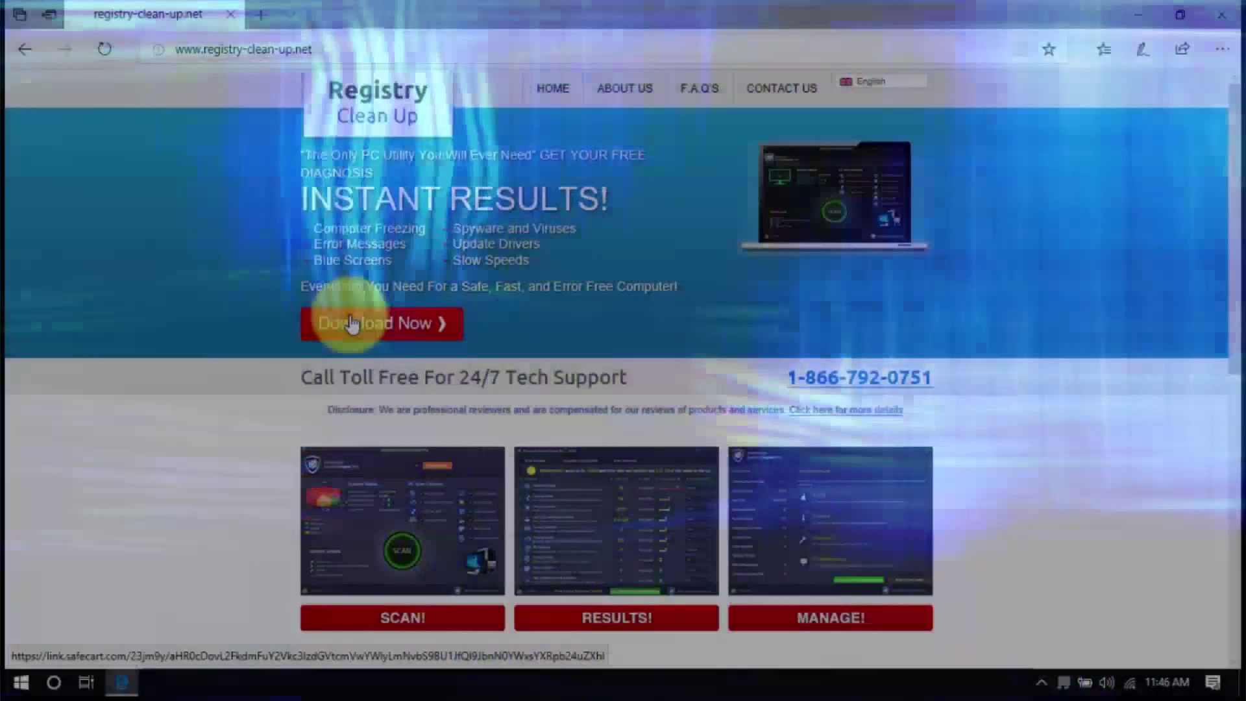
Step: Download the repair tool via Download Now on registry-clean-up.net
{"action": "left_click", "coordinate": [350, 323]}
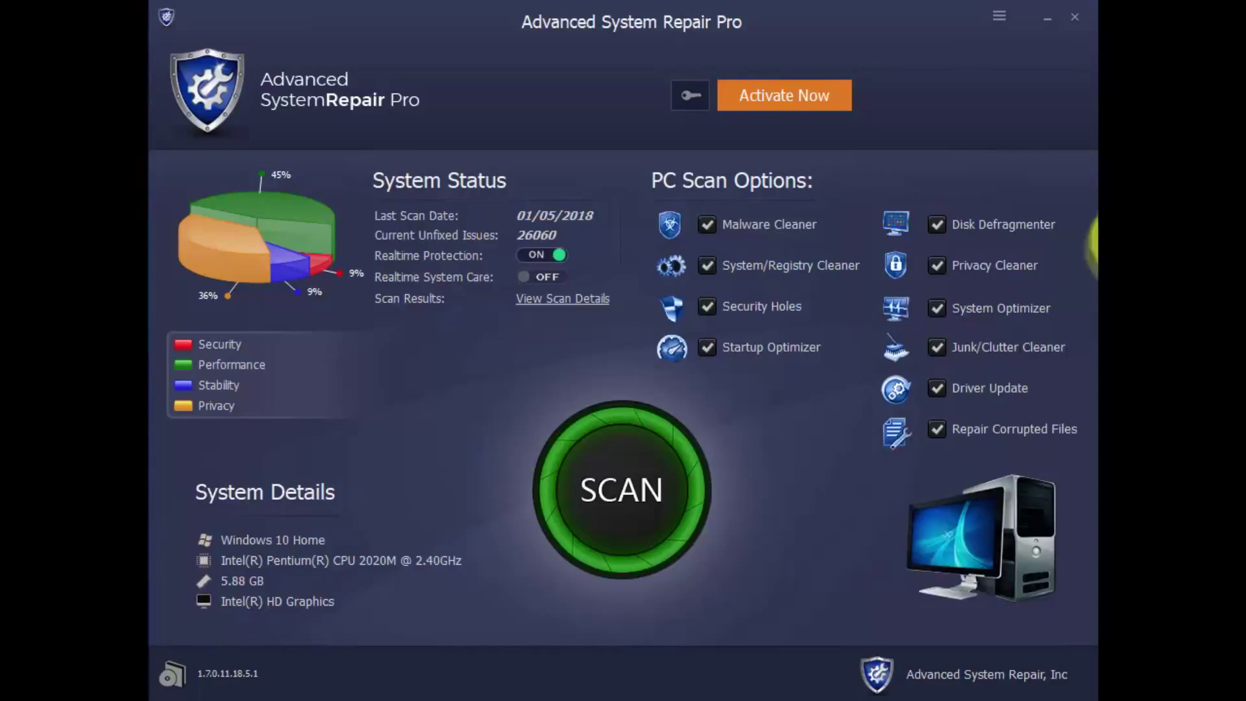
Step: Start a full PC scan with the SCAN button in Advanced System Repair Pro
{"action": "left_click", "coordinate": [600, 516]}
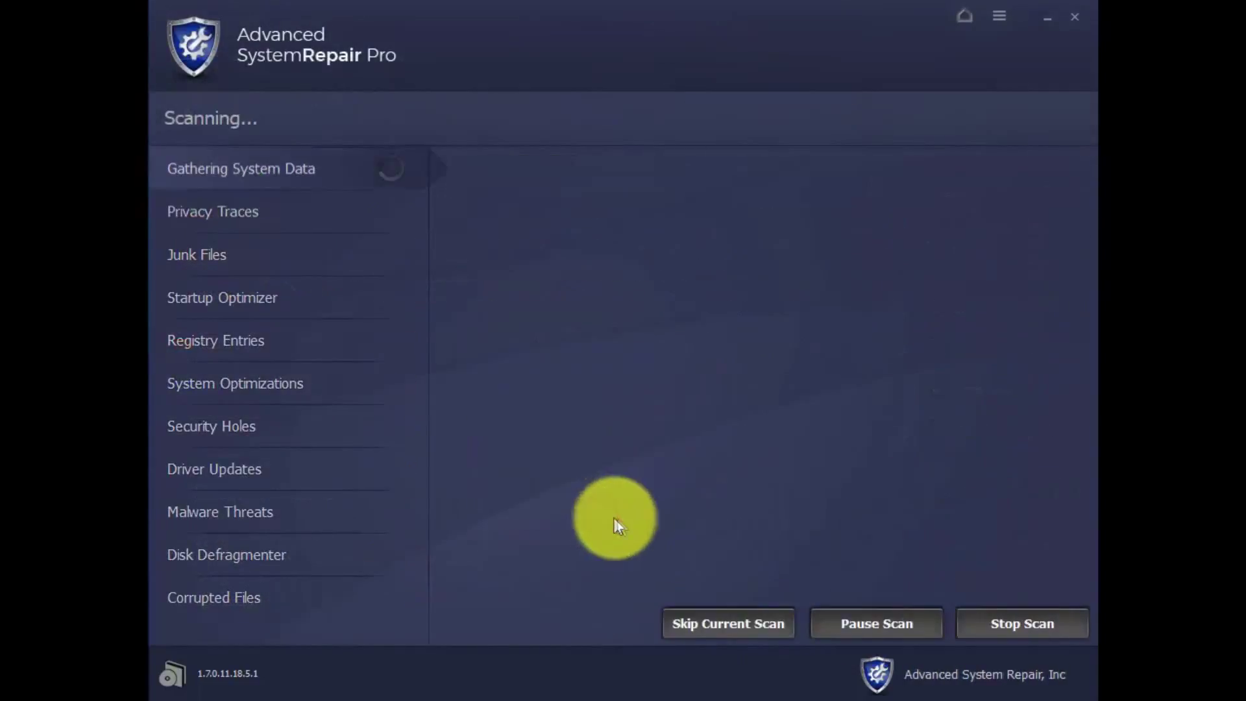